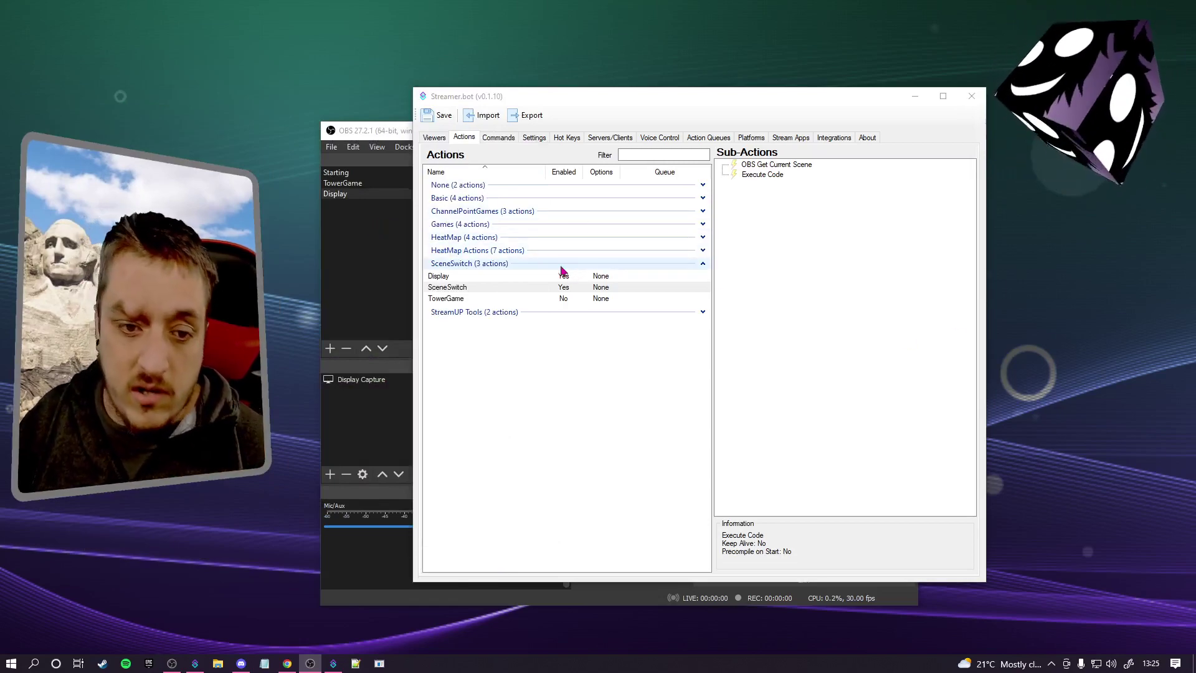
Step: Review the SceneSwitch, TowerGame and Display actions and SceneSwitch's Get Current Scene and Execute Code steps
left_click(452, 293)
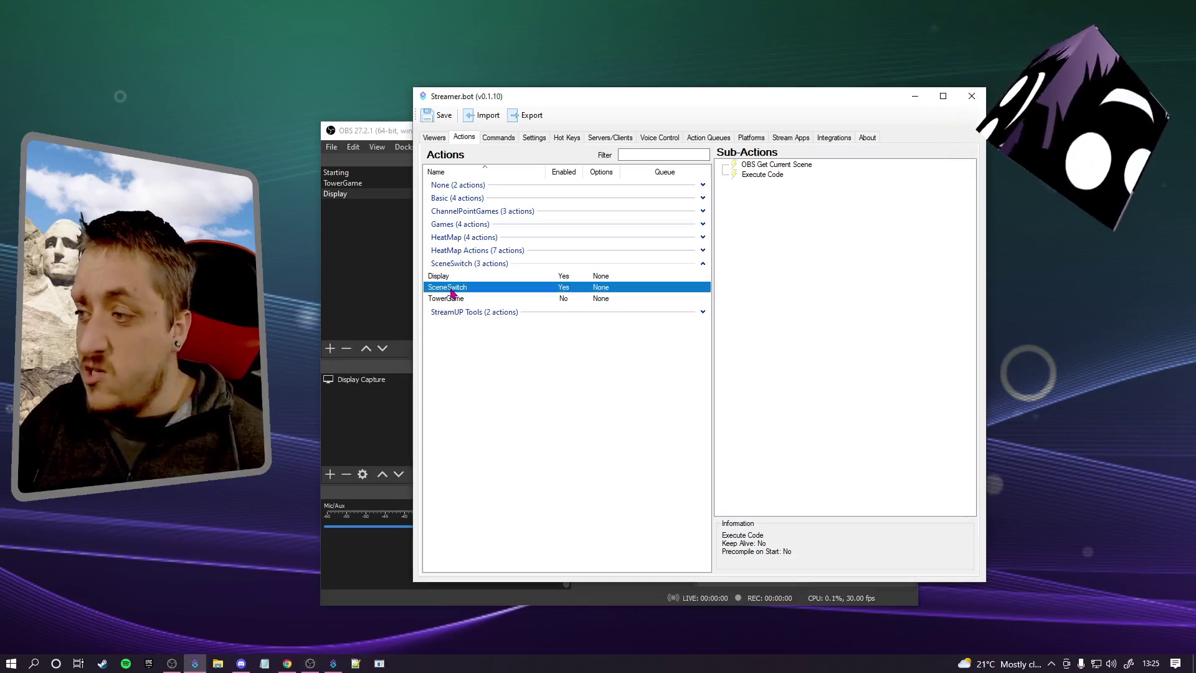
left_click(463, 302)
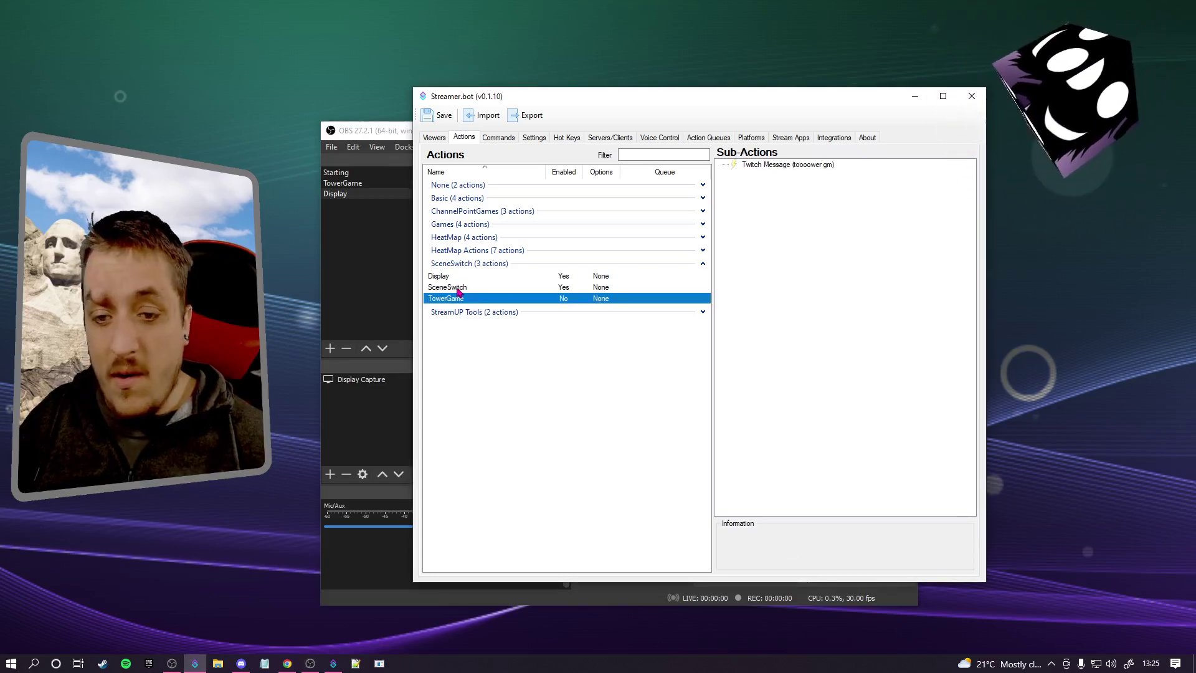
left_click(456, 278)
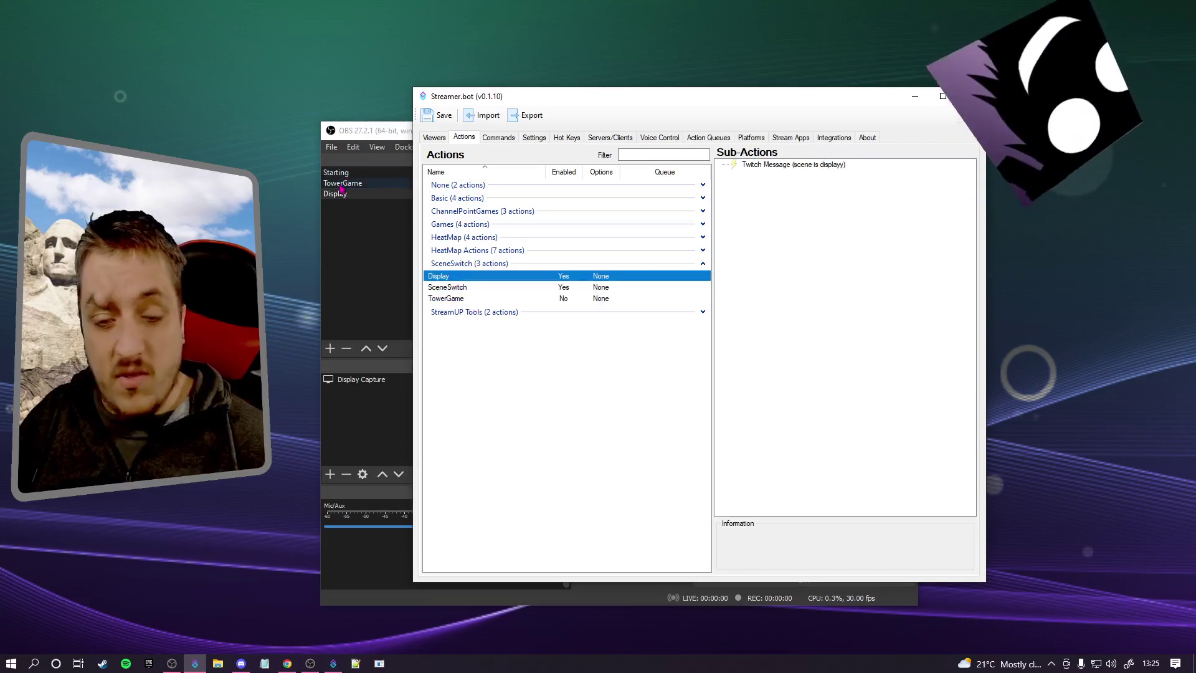
left_click(453, 290)
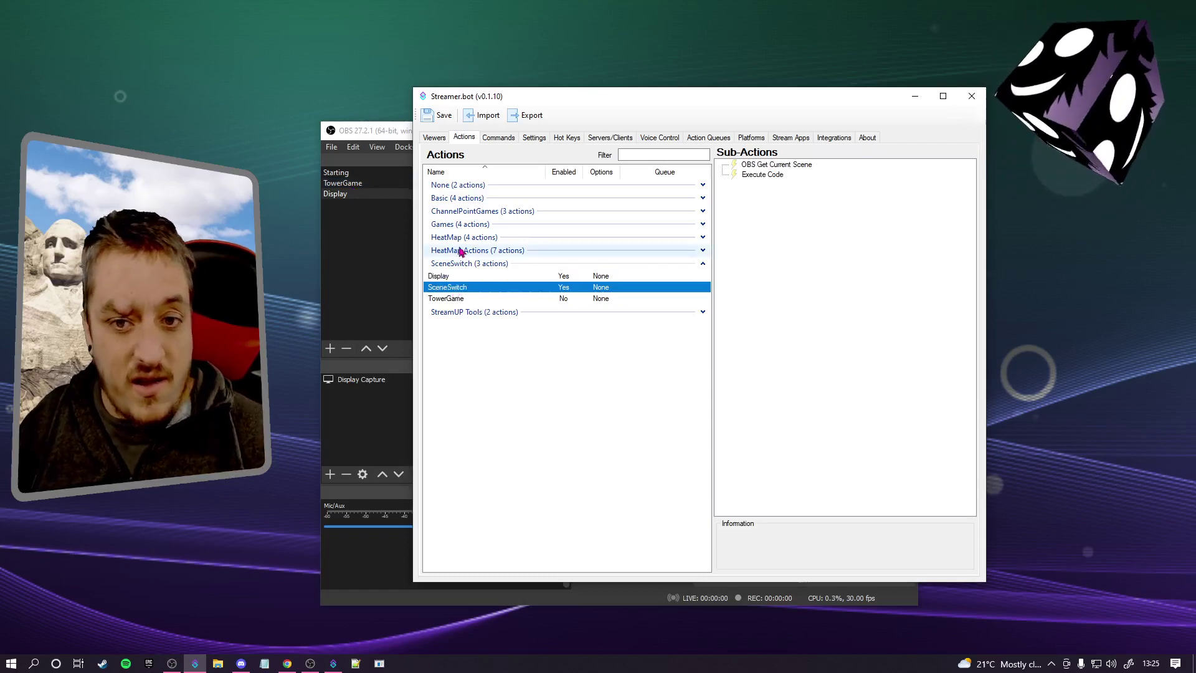
left_click(806, 166)
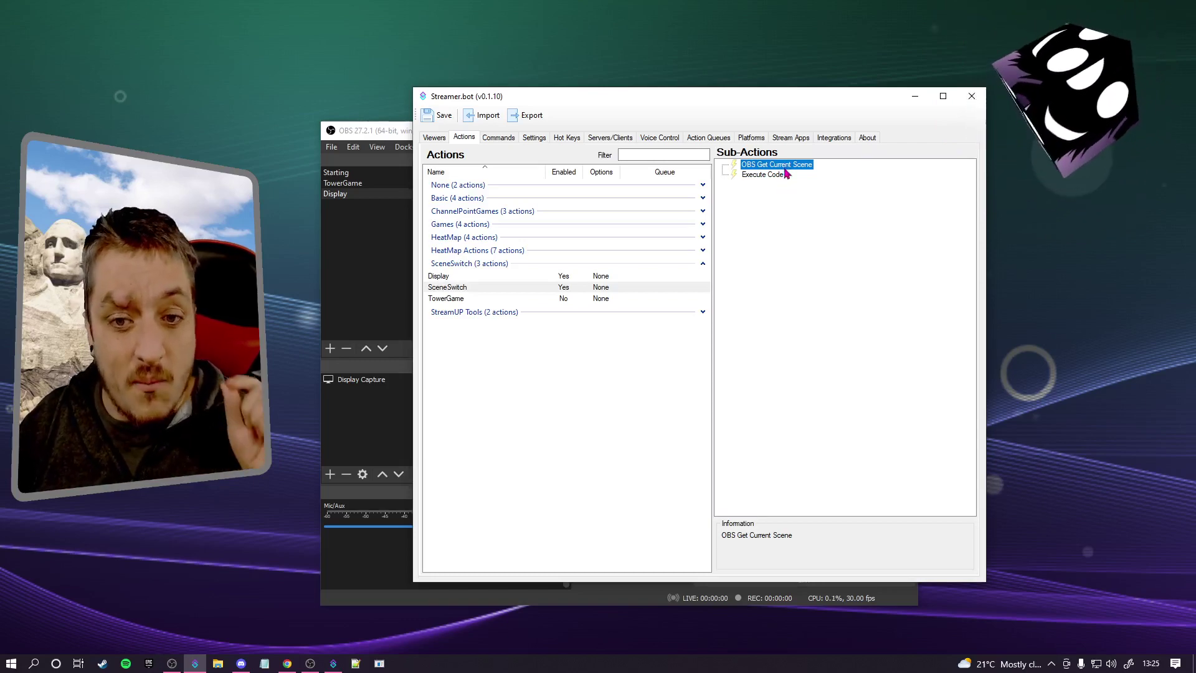
left_click(778, 178)
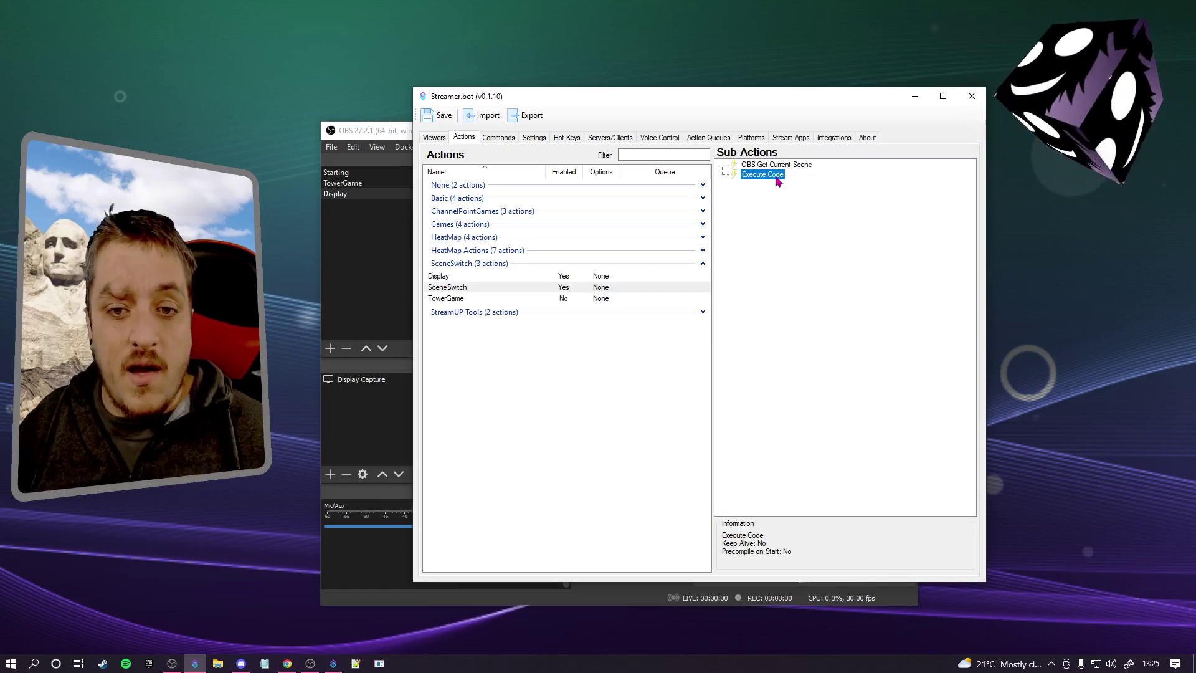
Step: Compile the Execute Code C# script, check its References, and save it
double_click(778, 179)
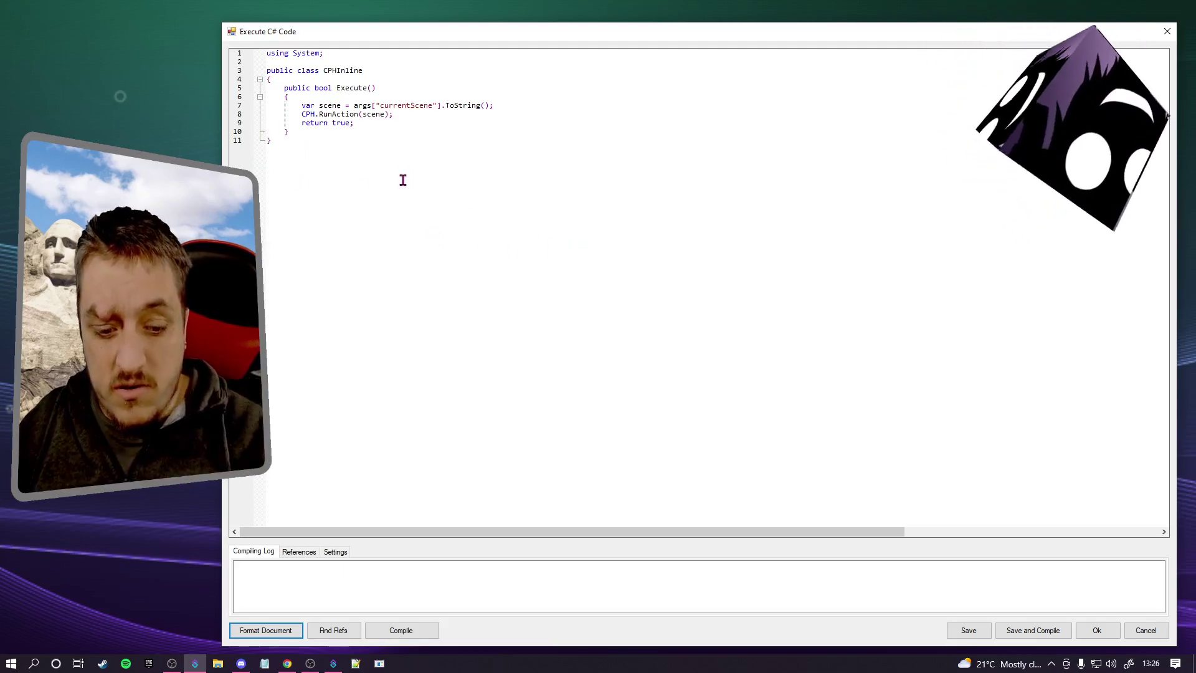
left_click(388, 630)
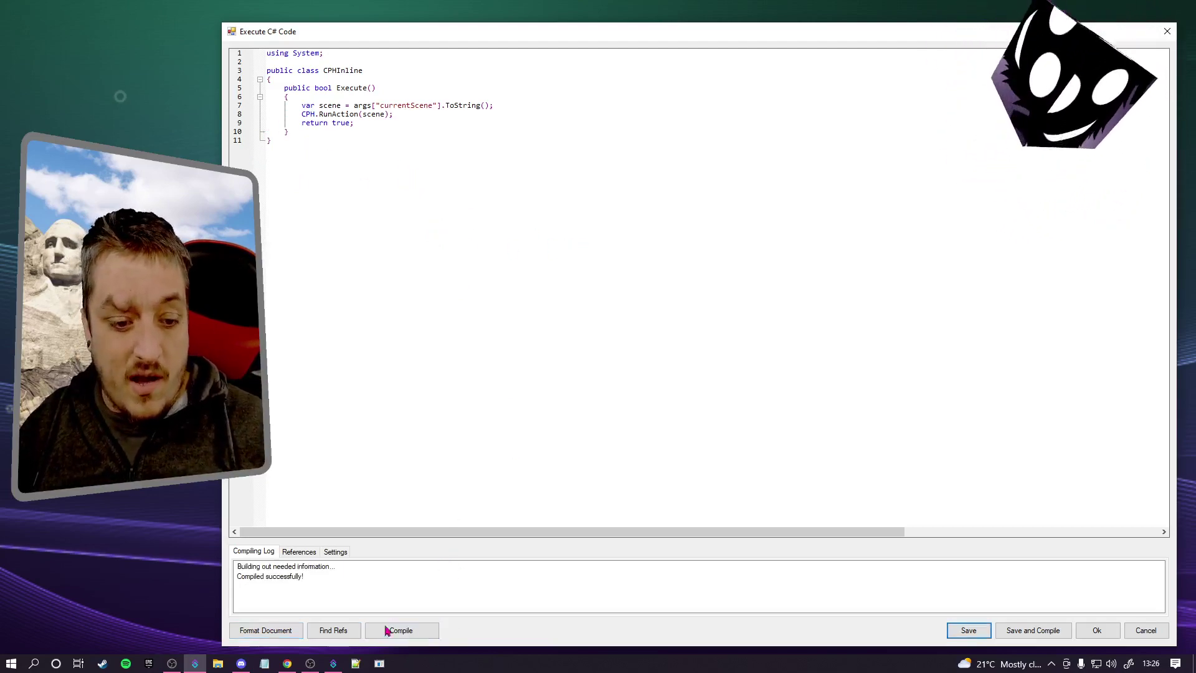
left_click(299, 552)
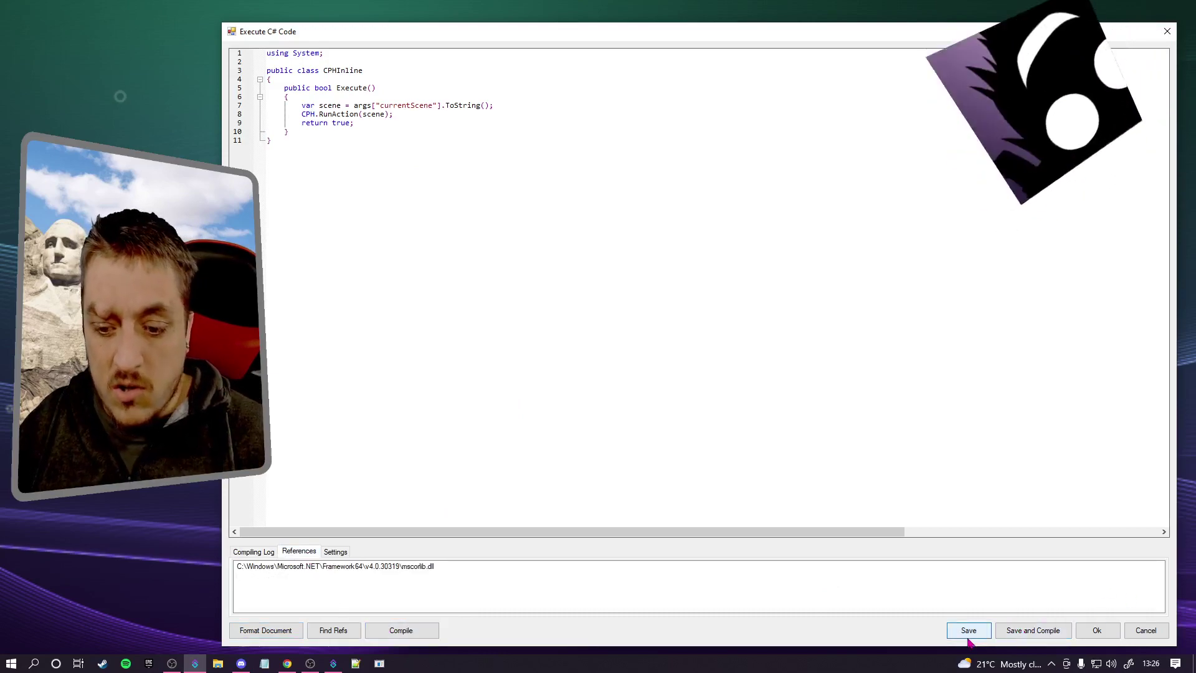
left_click(1114, 633)
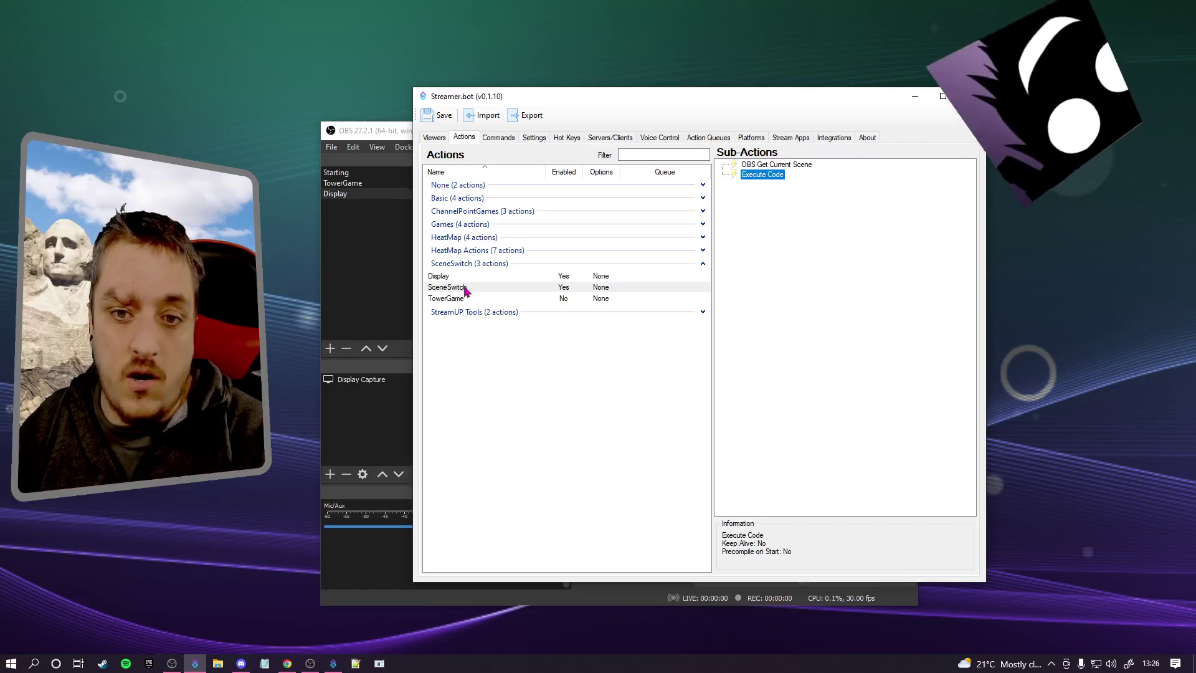
Step: Confirm the connected OBS host's SwitchScenes event triggers the SceneSwitch action
left_click(788, 140)
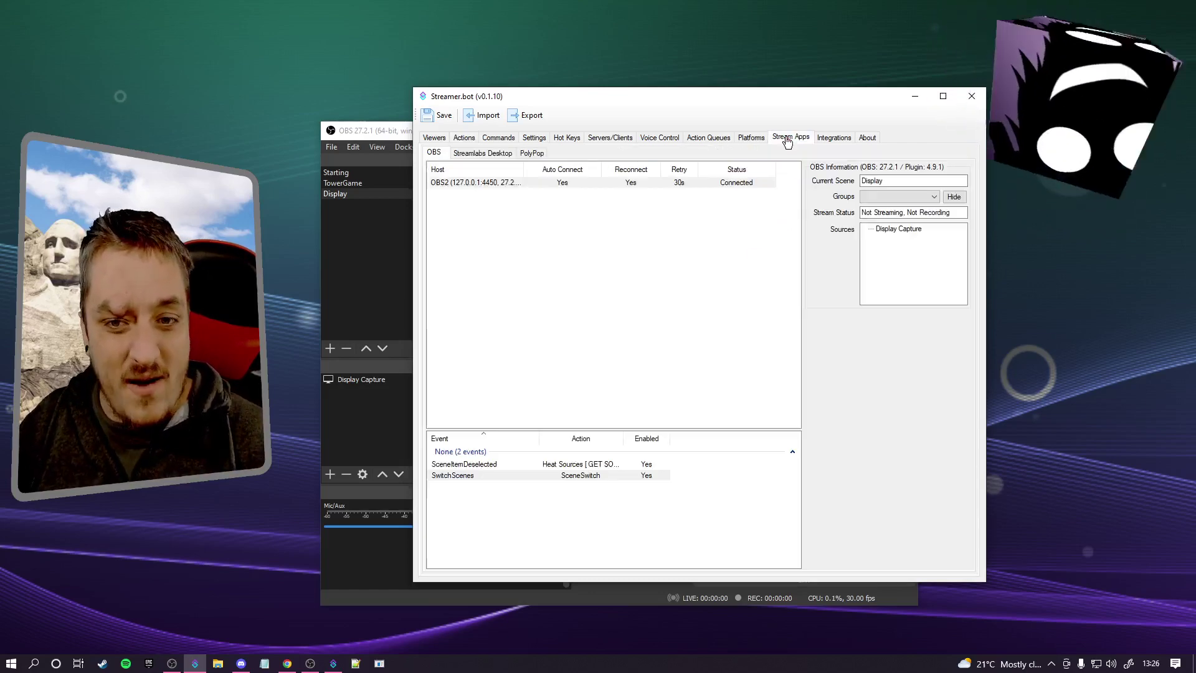
left_click(472, 187)
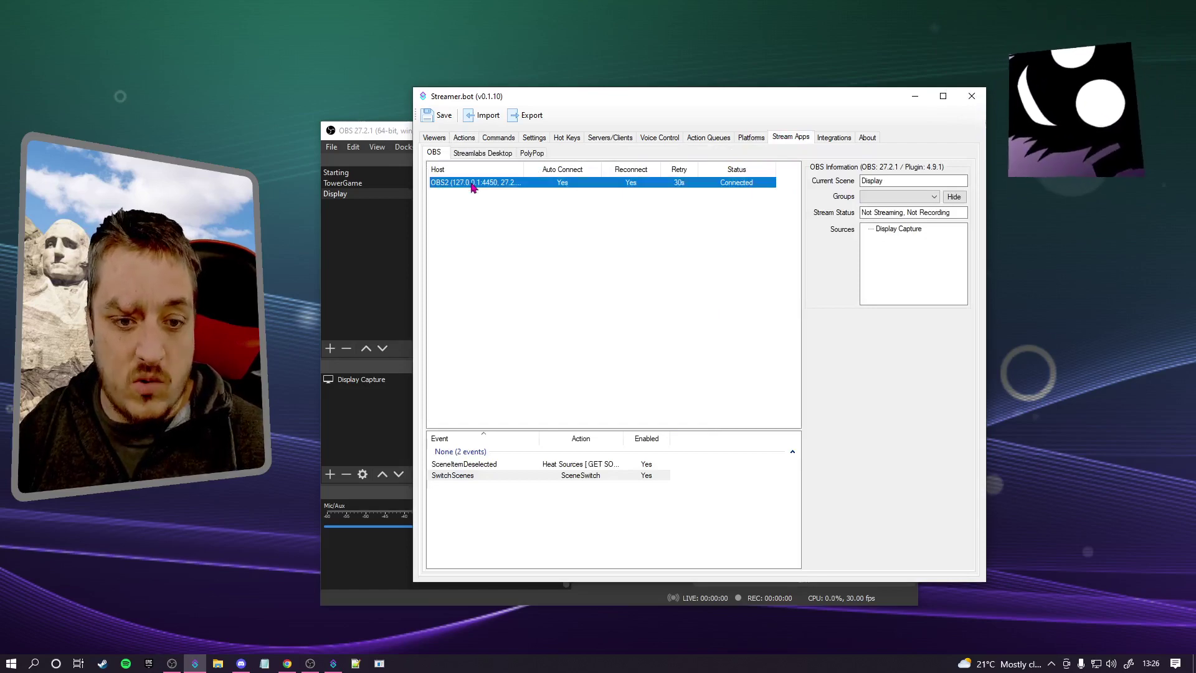
left_click(453, 478)
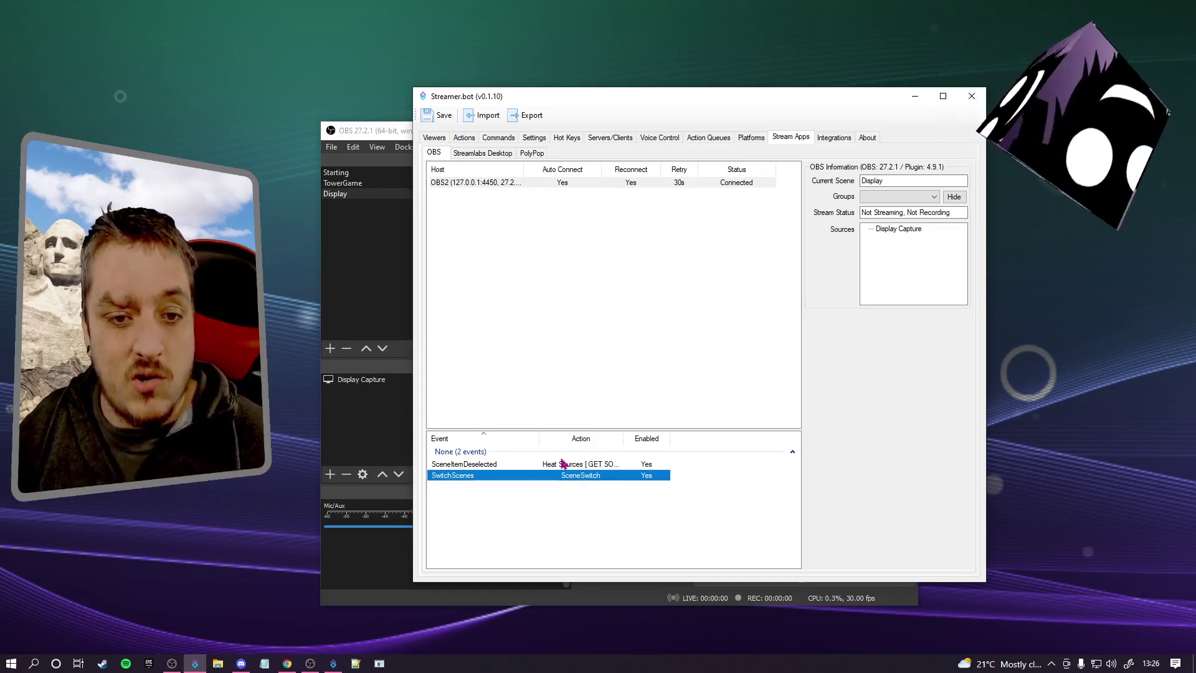
Step: Review the Display and TowerGame chat messages, then bring OBS Studio to the front
left_click(464, 138)
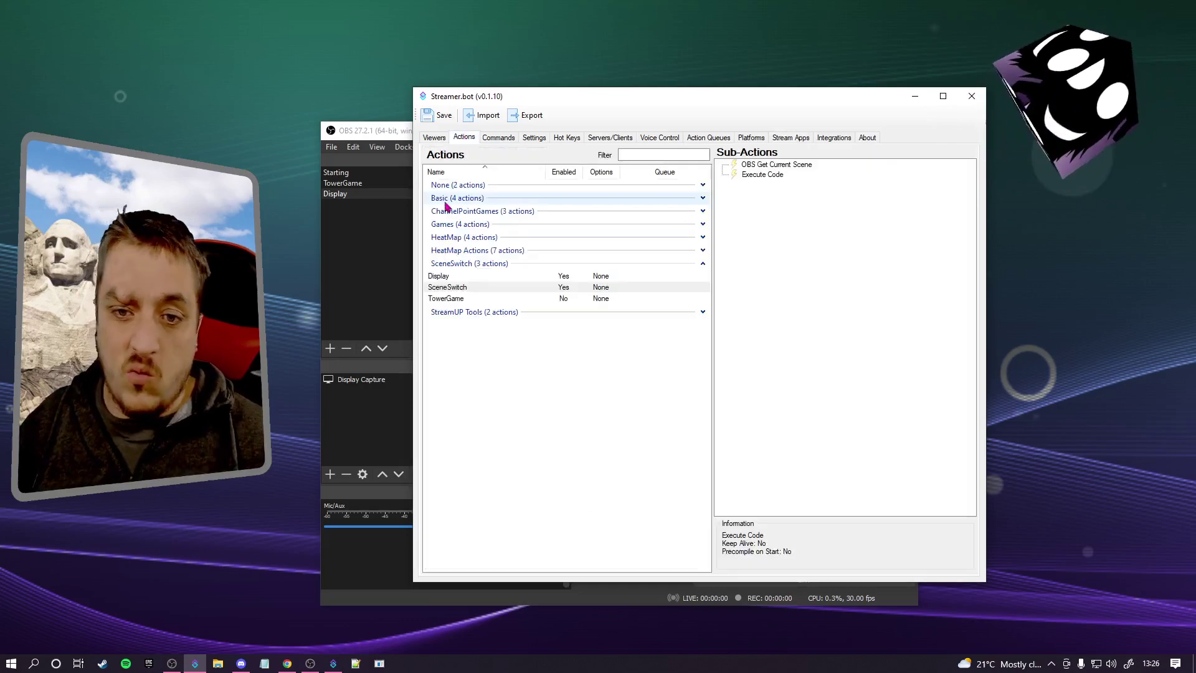
left_click(451, 276)
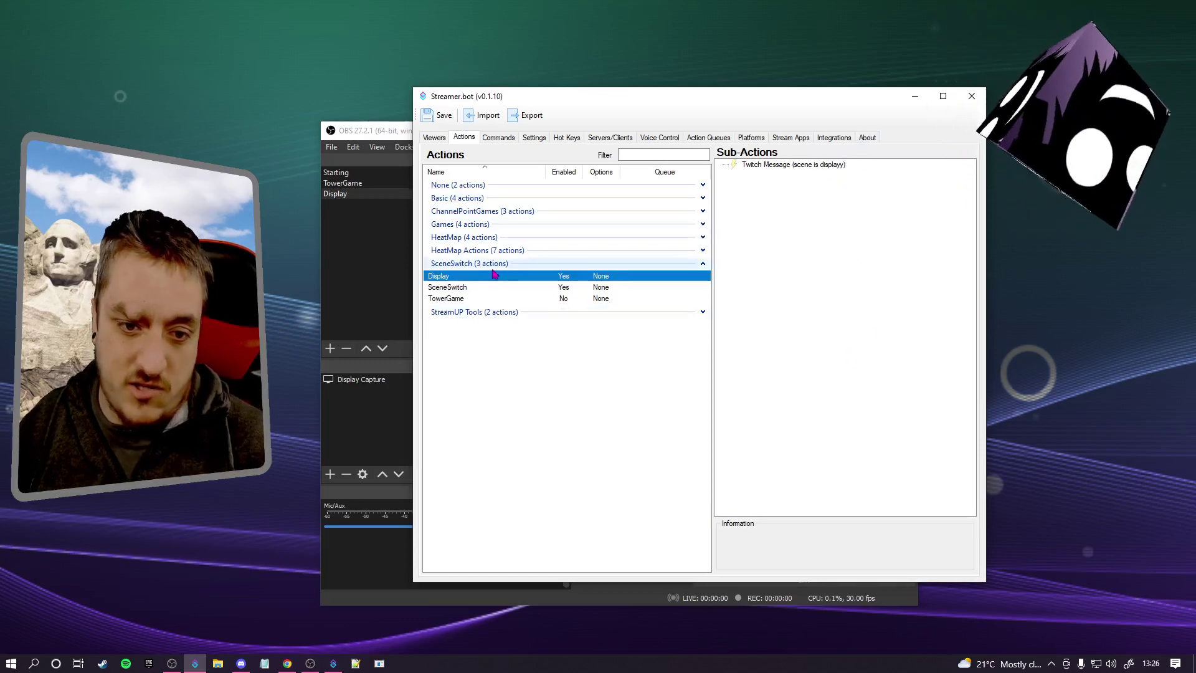
left_click(461, 300)
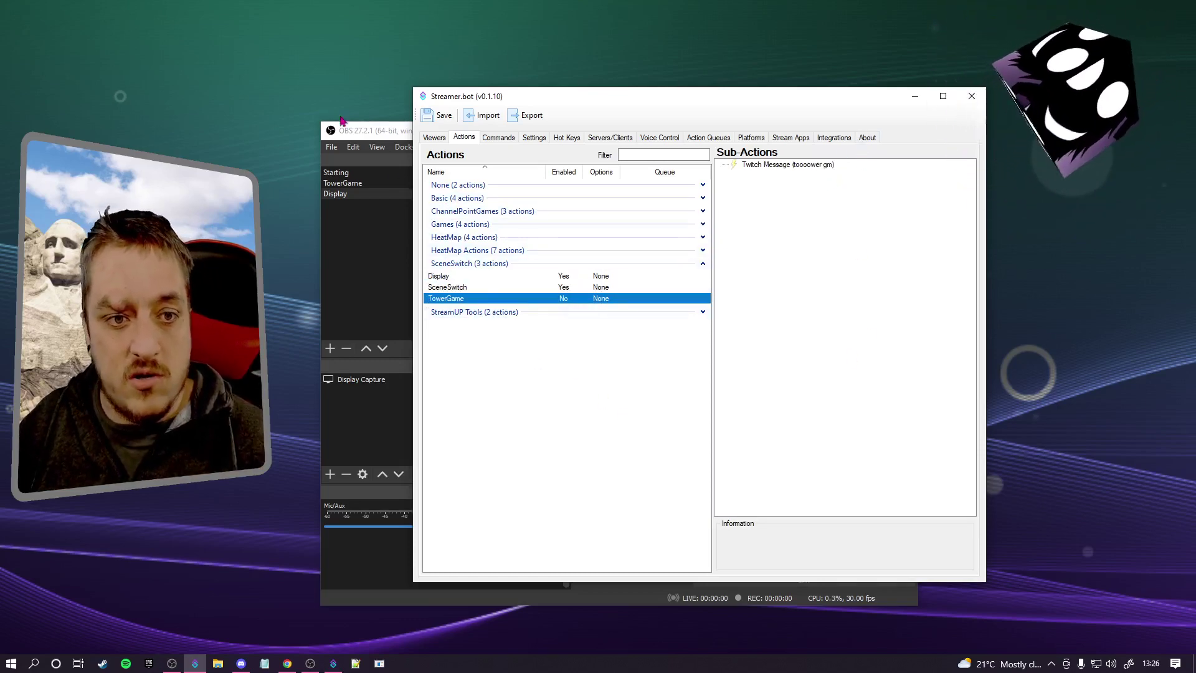
left_click(367, 138)
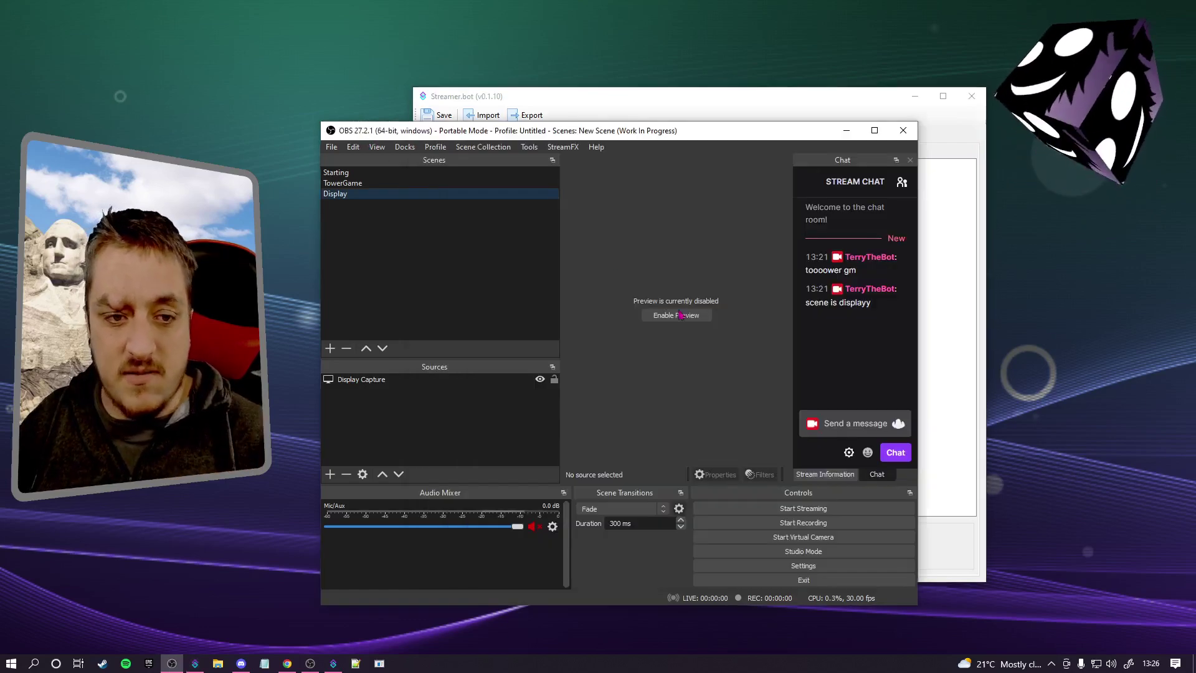
Step: Switch OBS through Starting, TowerGame and Display to post 'toooower gm' and 'scene is displayy', then return to Streamer.bot
left_click(341, 173)
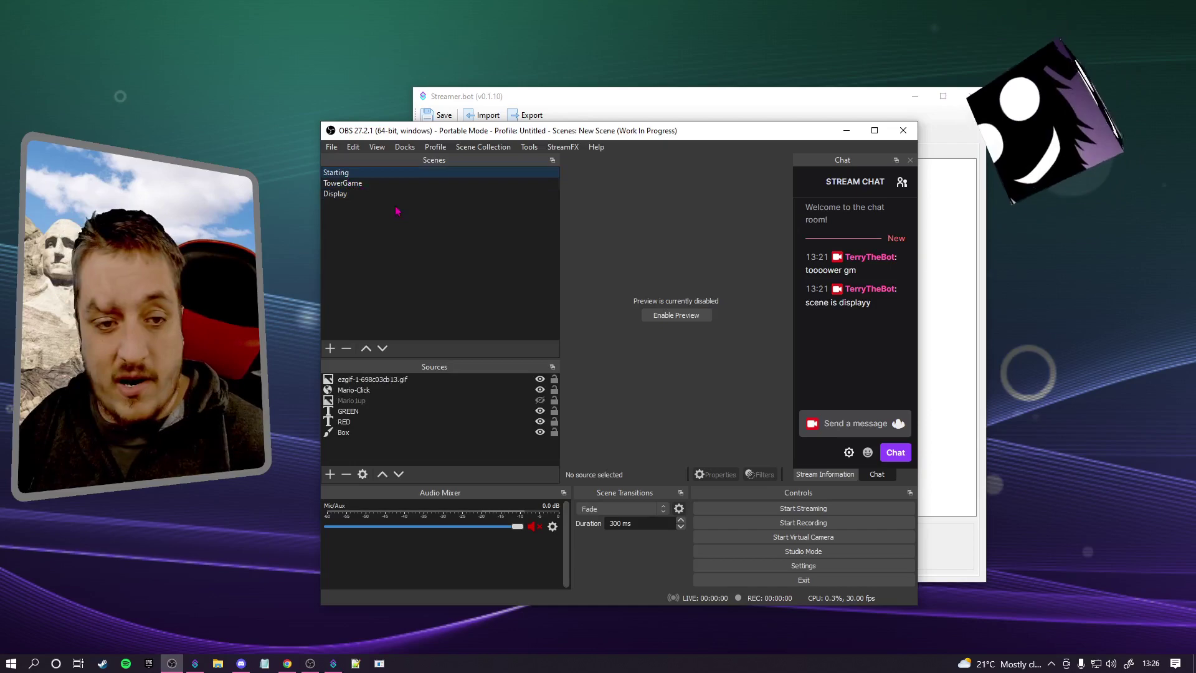
left_click(347, 184)
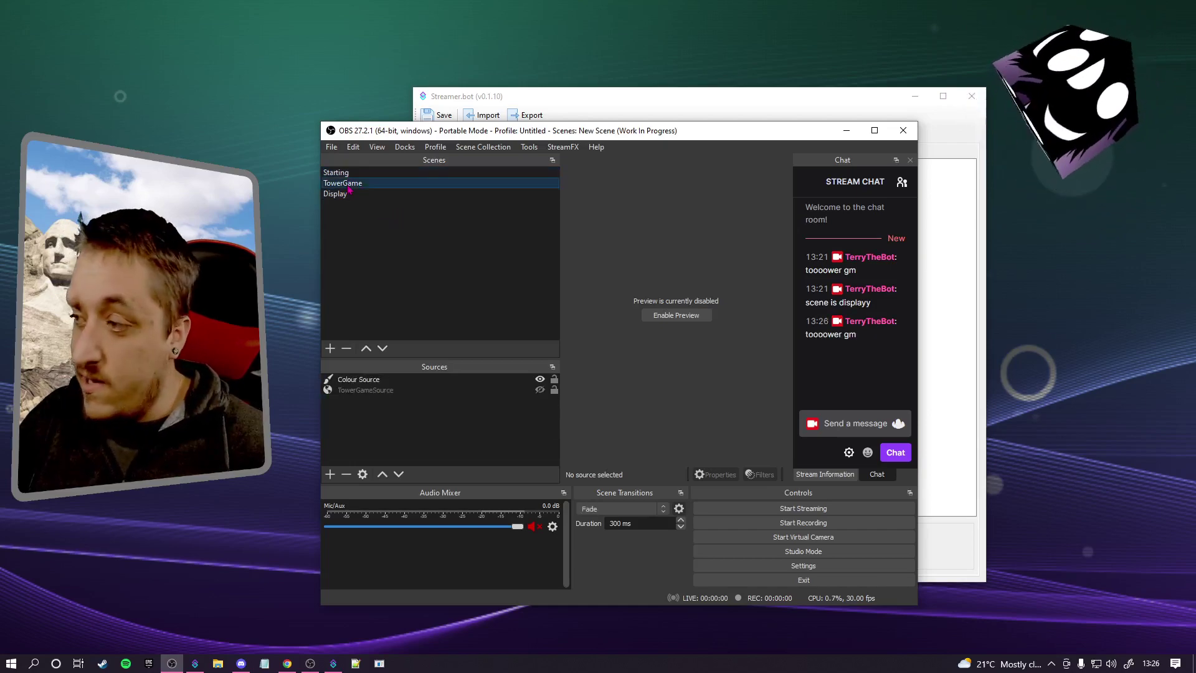
left_click(344, 195)
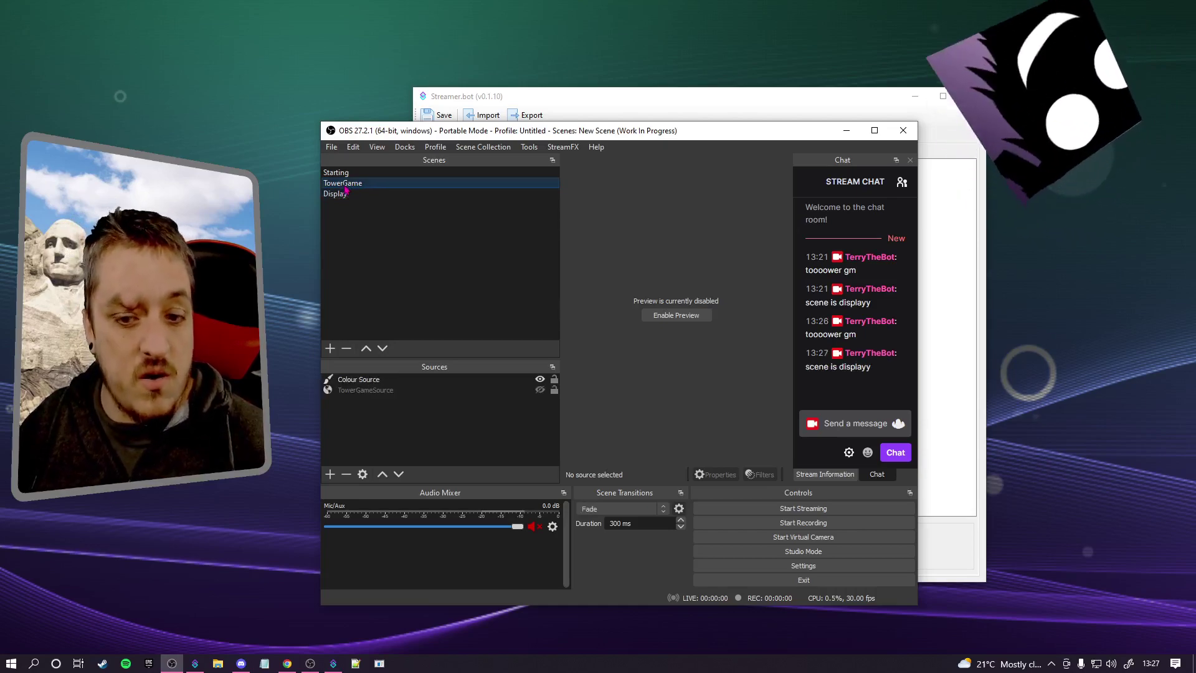
left_click(347, 195)
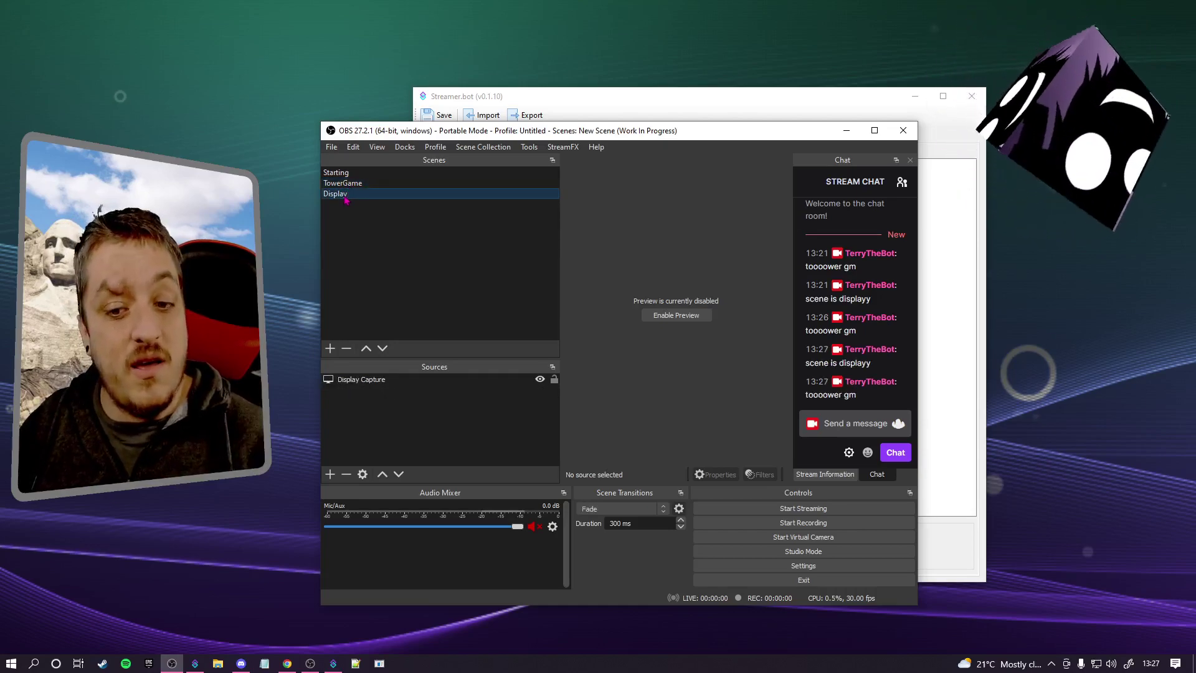
left_click(947, 297)
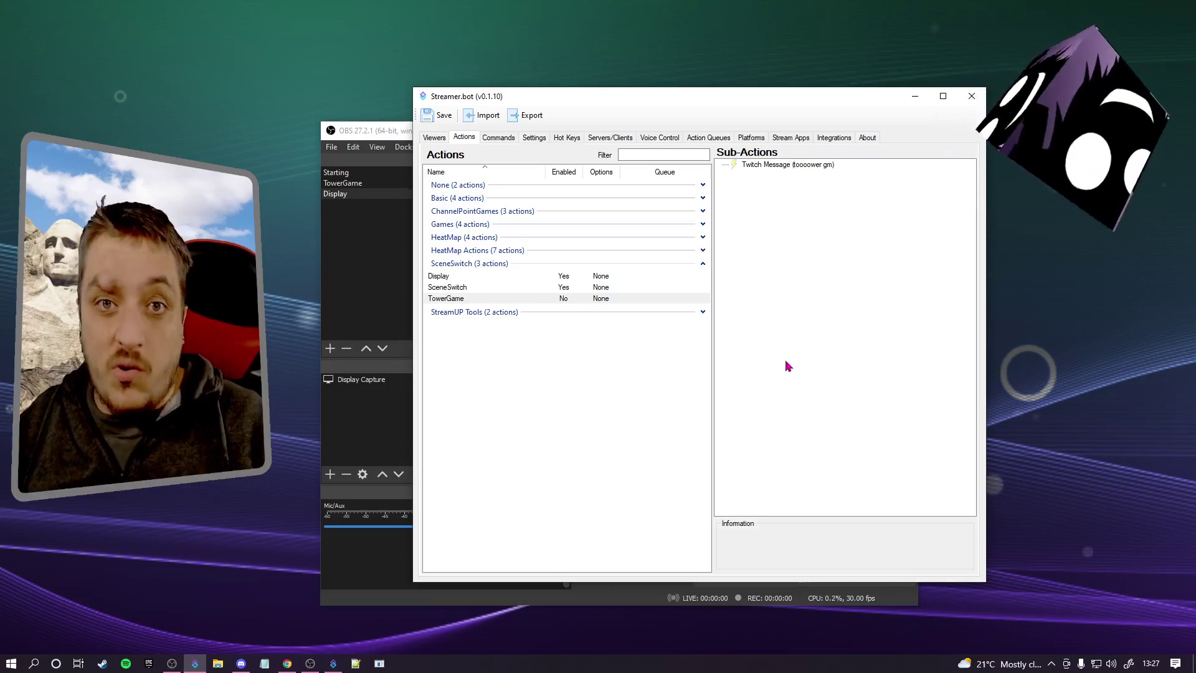
left_click(430, 278)
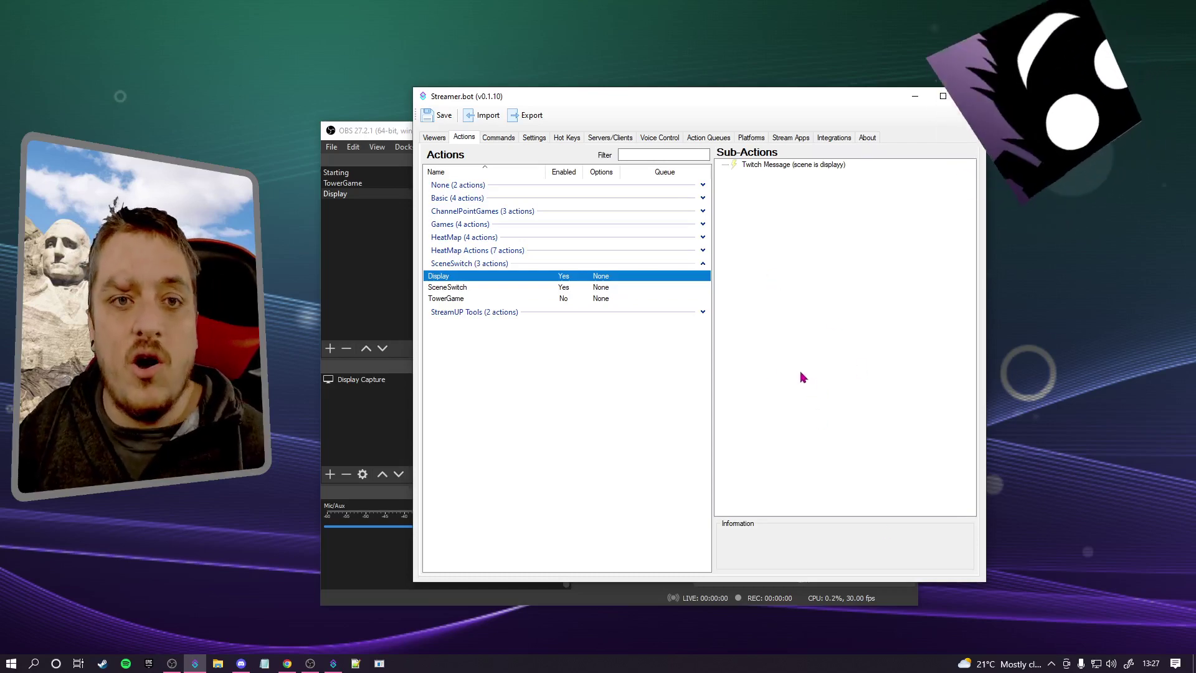
left_click(451, 299)
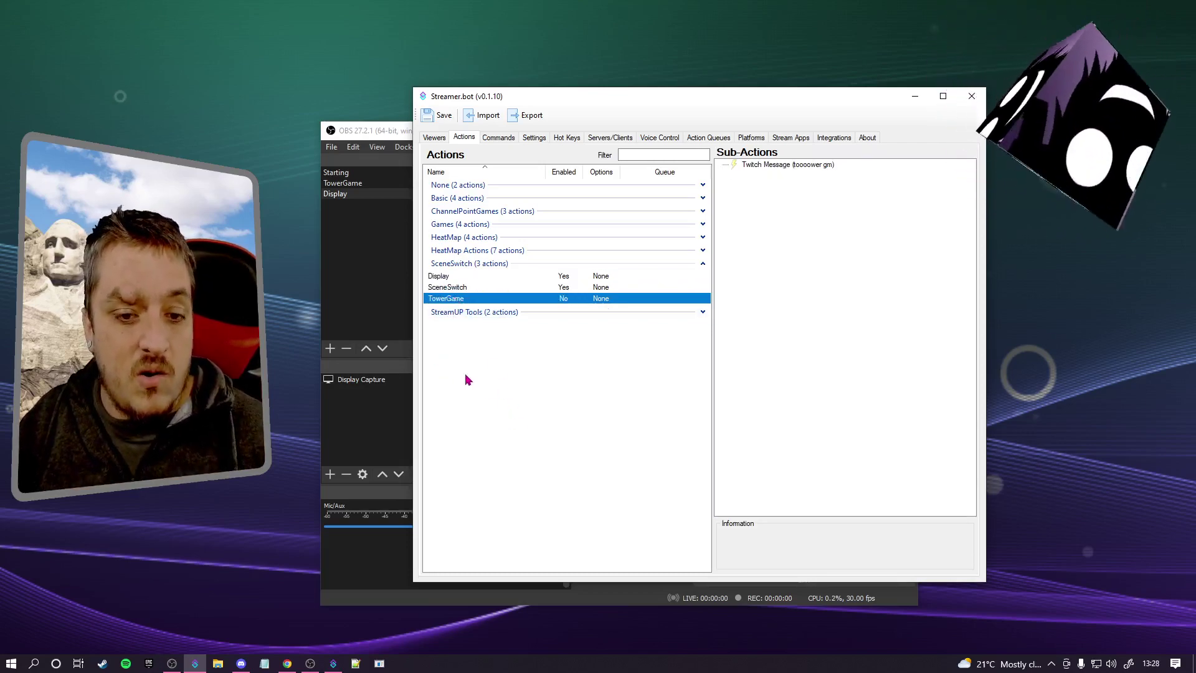
left_click(464, 288)
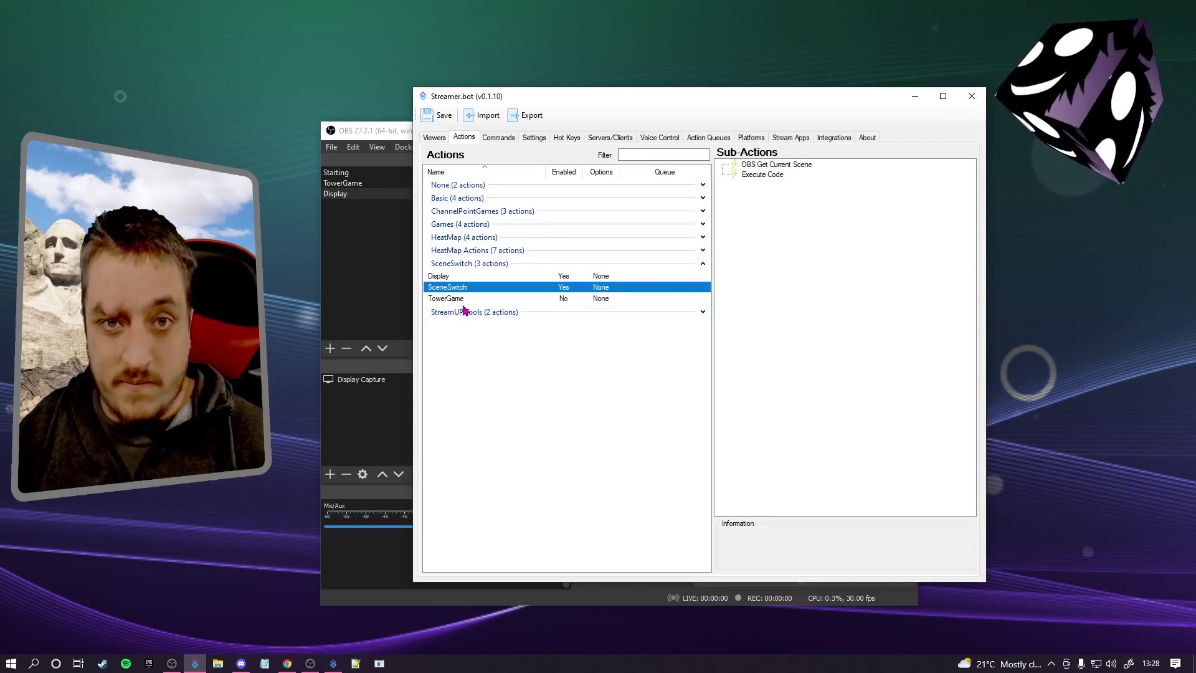
left_click(441, 279)
left_click(453, 299)
left_click(453, 290)
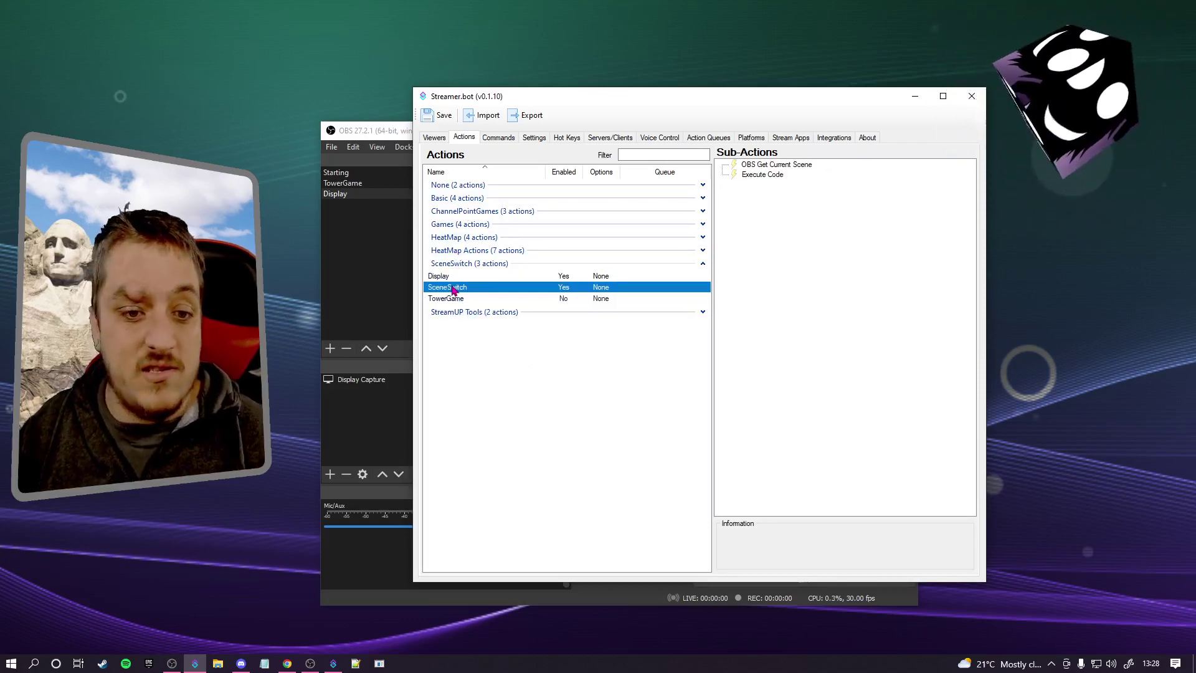
left_click(454, 299)
left_click(455, 277)
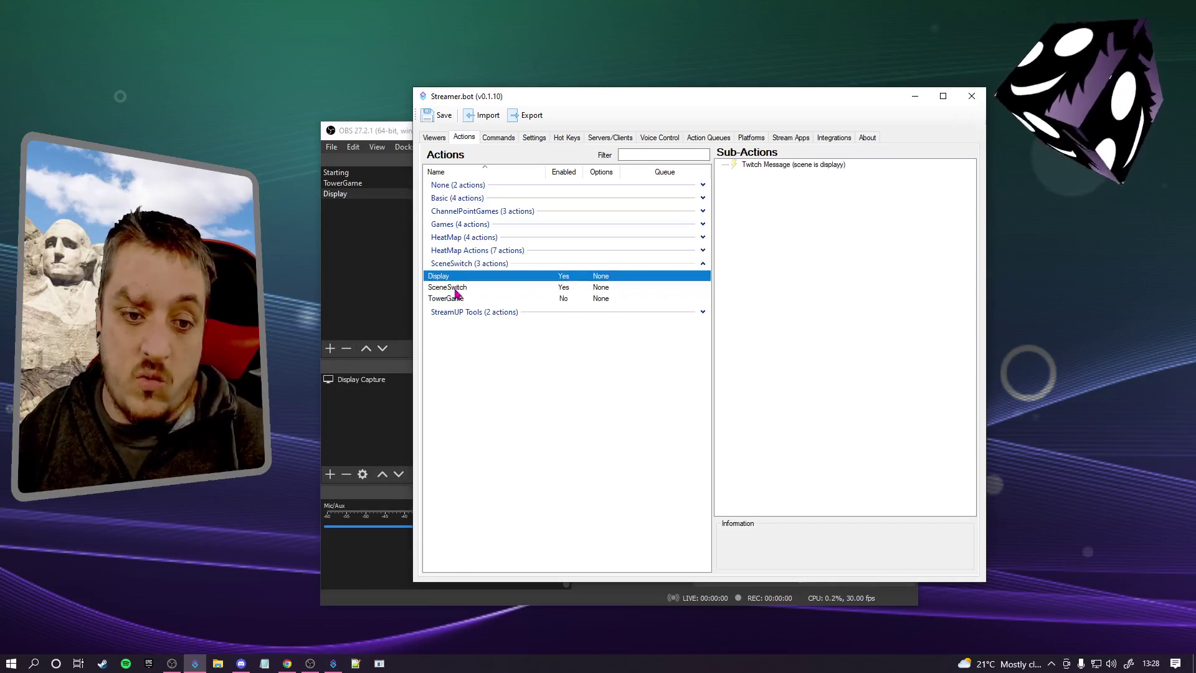
left_click(458, 305)
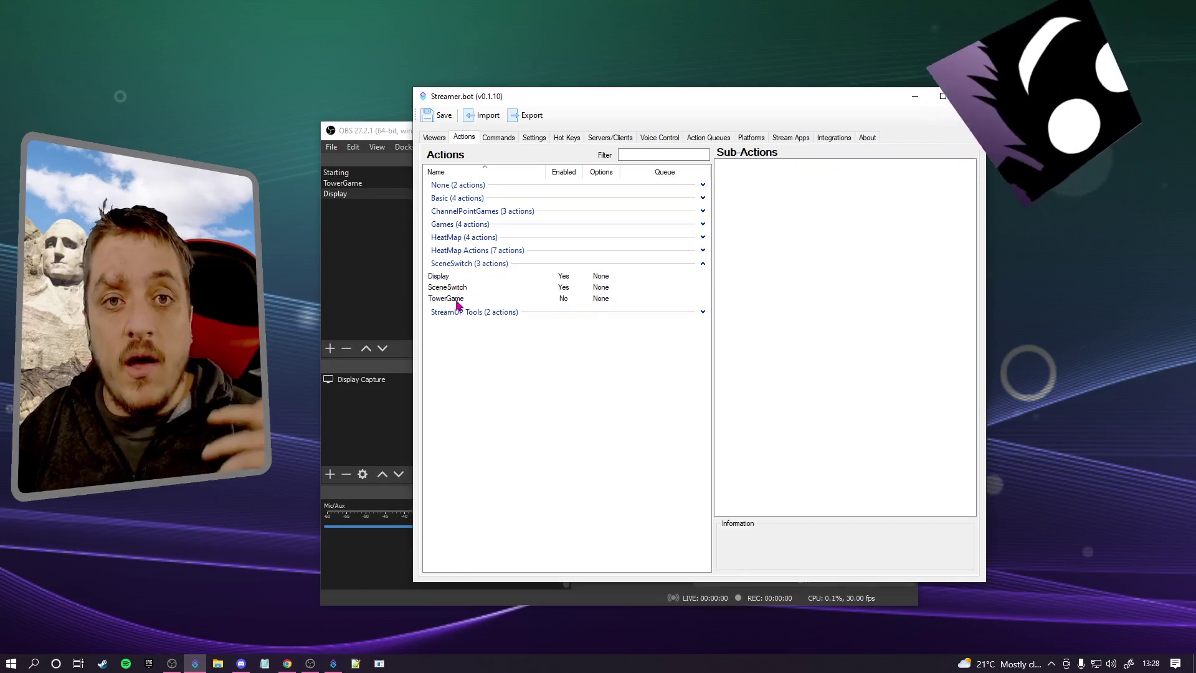